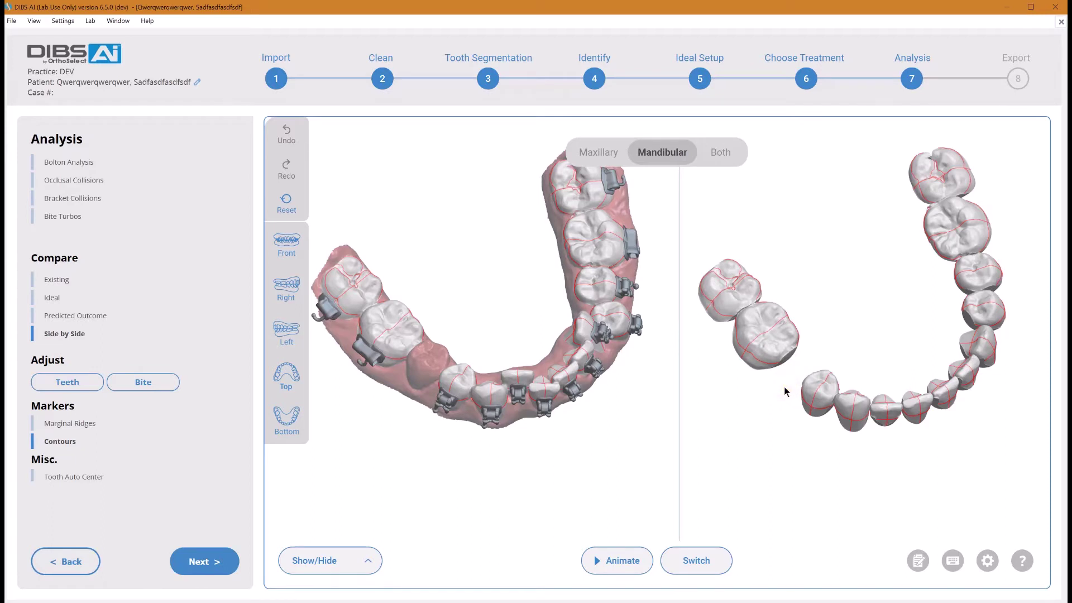
# - Delete the bracket and the tooth of the second premolar on the patient's right side of the mandibular arch
pyautogui.moveTo(786, 385); pyautogui.dragTo(823, 391)
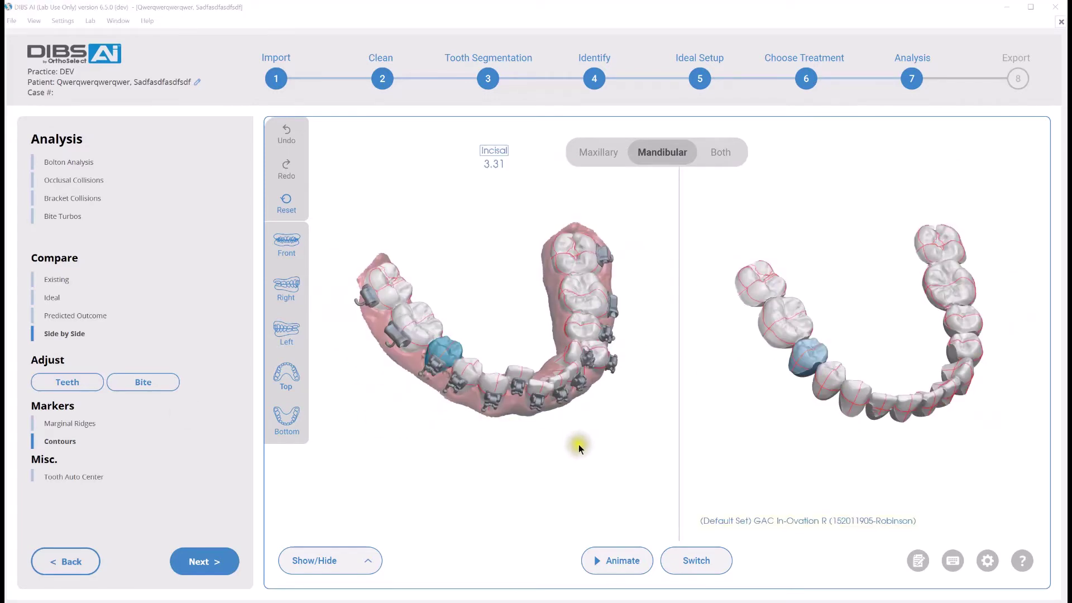
pyautogui.moveTo(579, 444); pyautogui.dragTo(480, 371)
pyautogui.scroll(10, 480, 370)
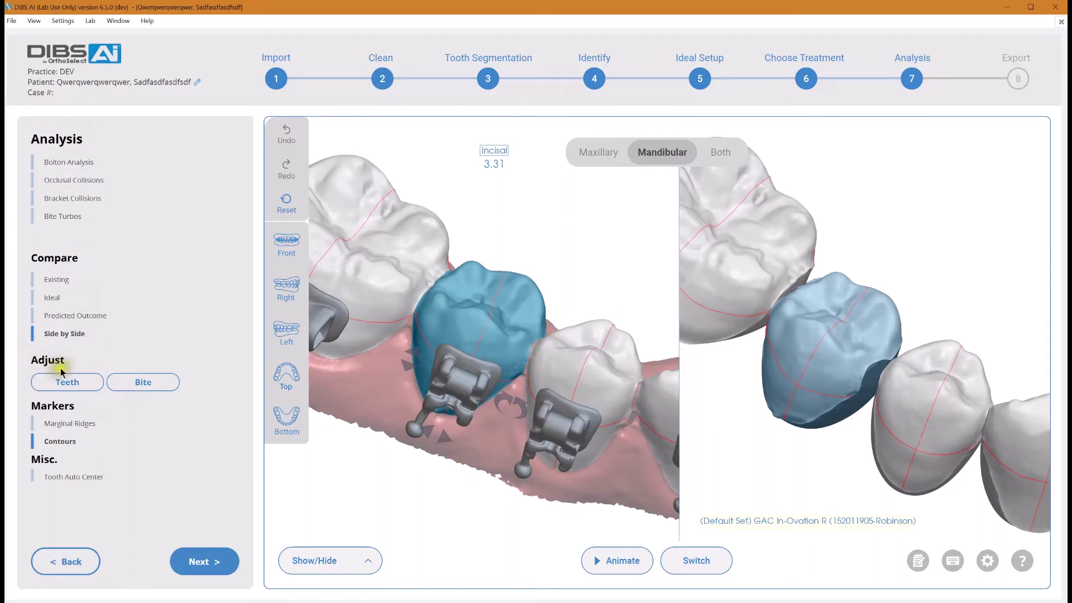
pyautogui.click(66, 385)
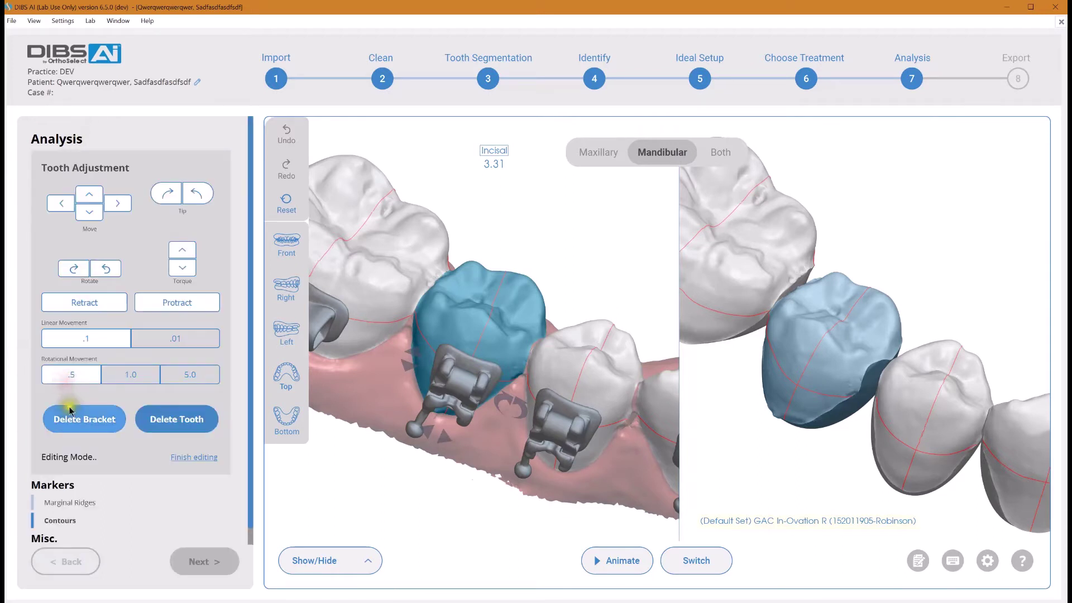
pyautogui.click(63, 424)
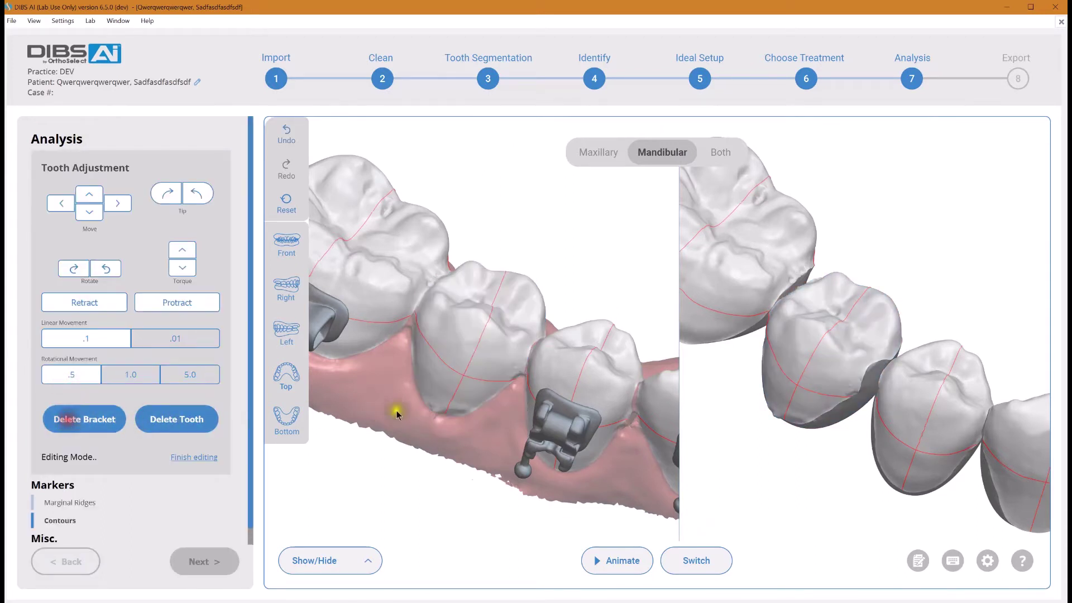
pyautogui.click(465, 362)
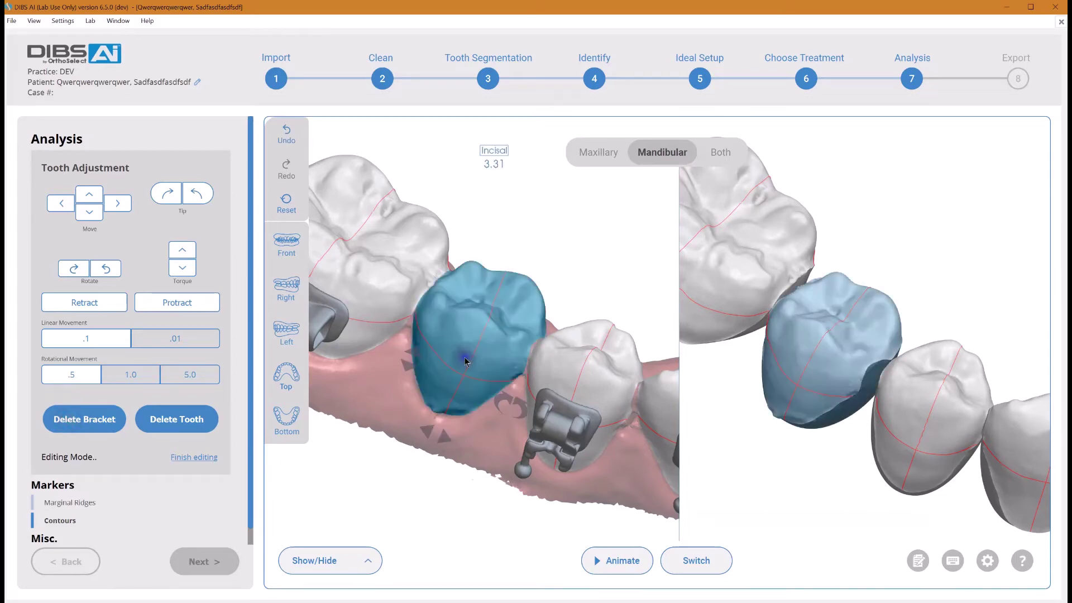
pyautogui.click(195, 422)
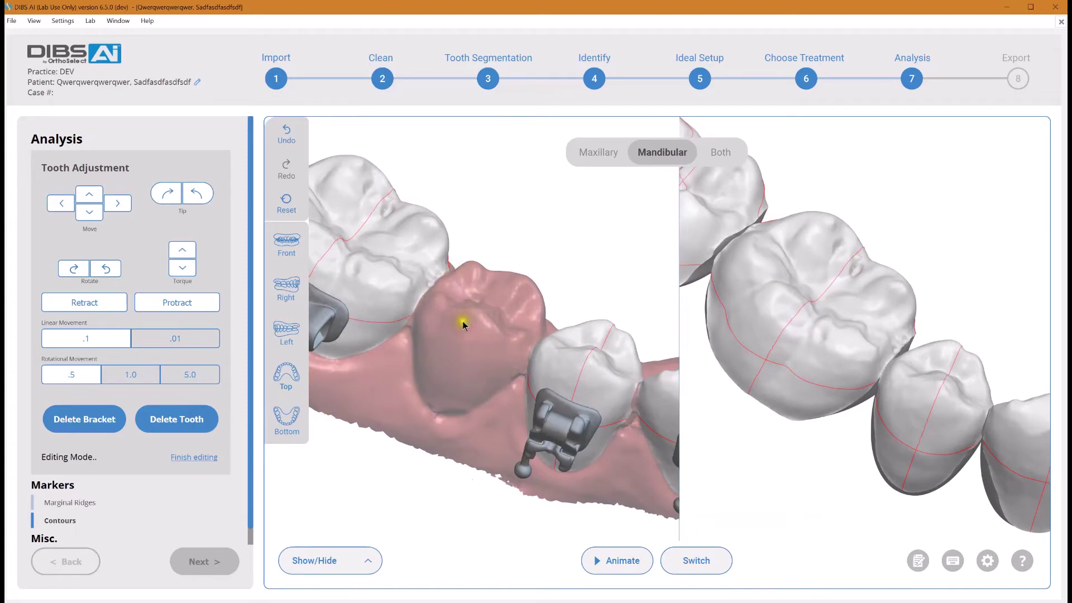
# - Examine the mandibular arch around the removed premolar and compare it with the second premolar on the opposite side
pyautogui.scroll(-5, 432, 347)
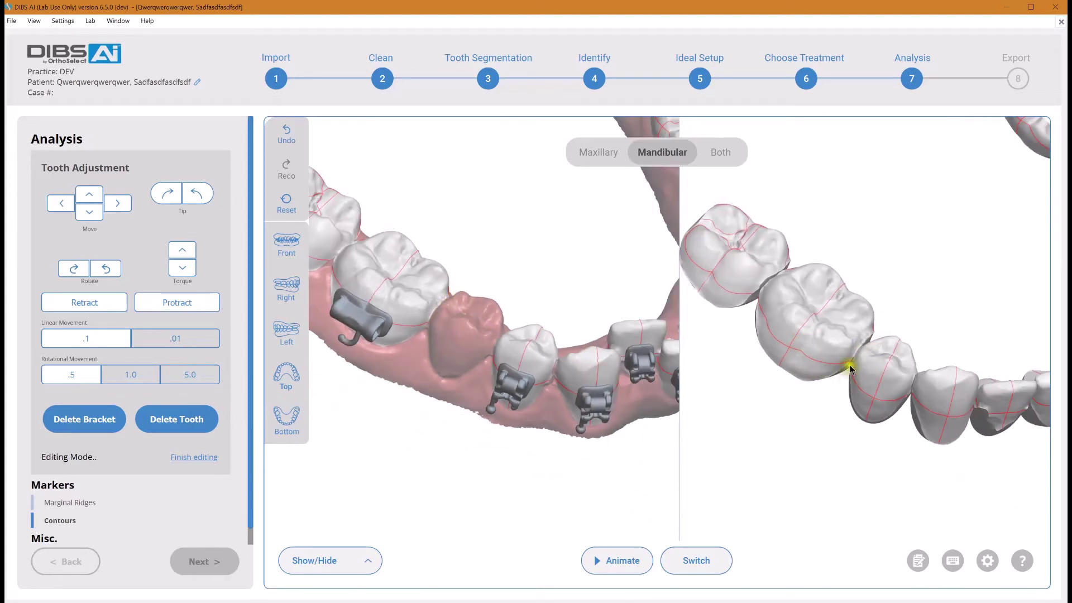
pyautogui.moveTo(788, 425); pyautogui.dragTo(775, 374)
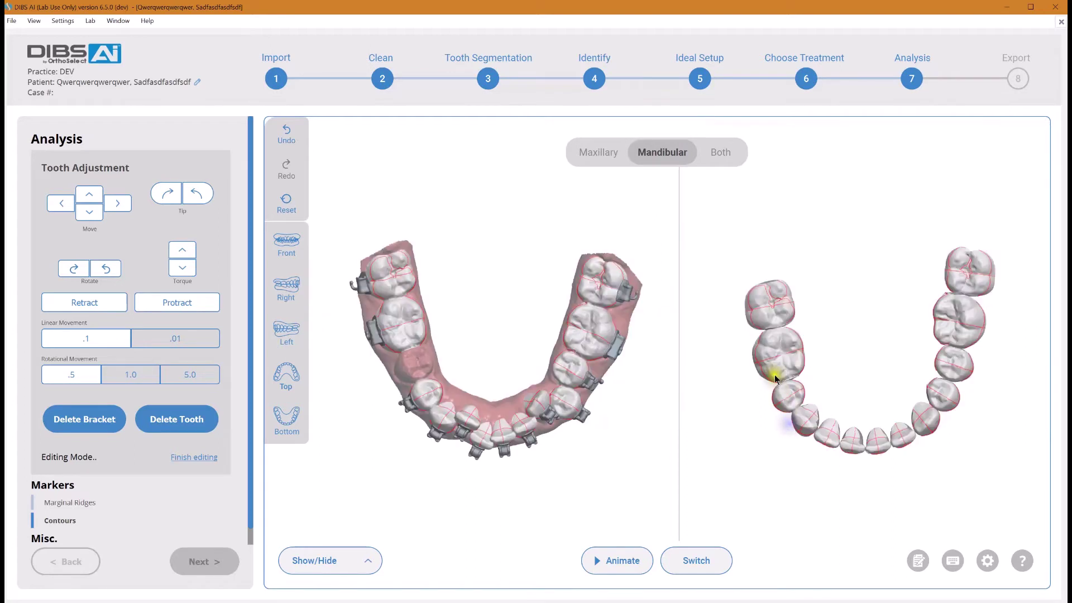
pyautogui.scroll(2, 850, 387)
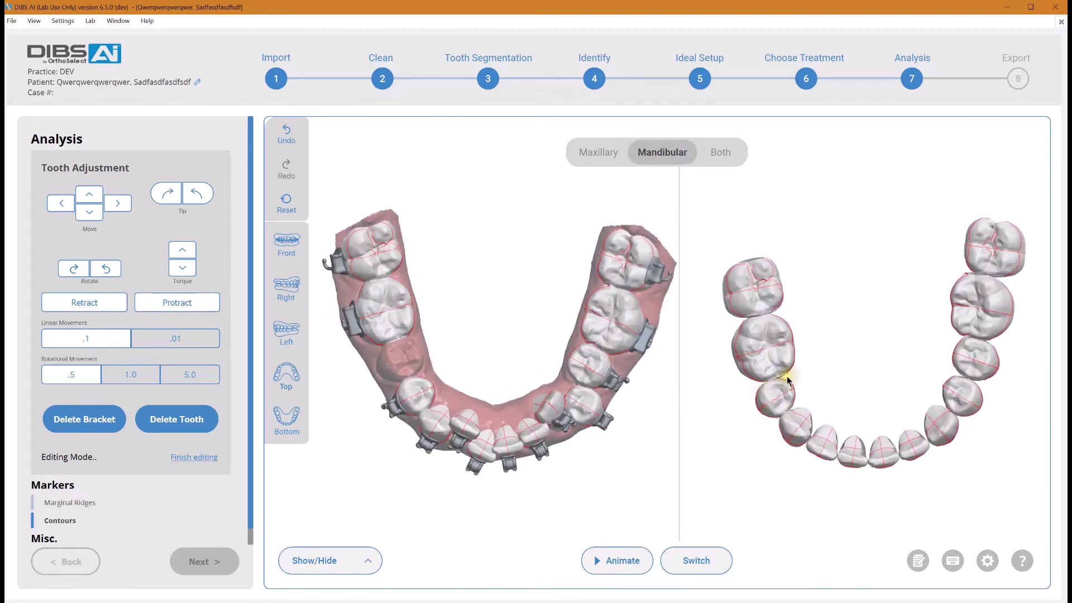
pyautogui.click(960, 395)
pyautogui.click(983, 362)
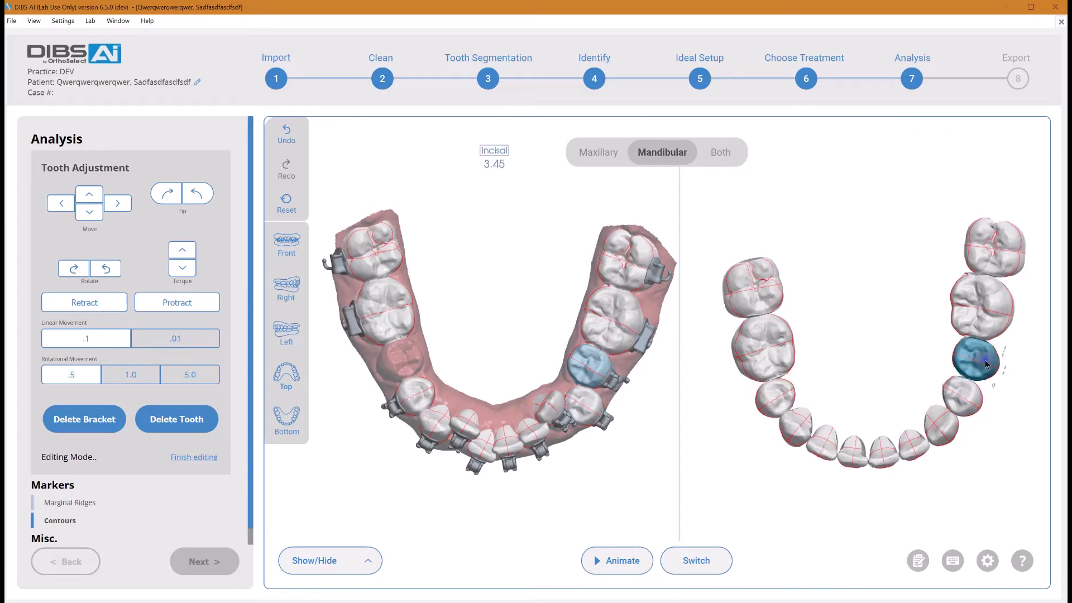
pyautogui.moveTo(494, 439)
pyautogui.mouseDown(button='right')
pyautogui.moveTo(498, 427)
pyautogui.moveTo(436, 430)
pyautogui.mouseUp(button='right')
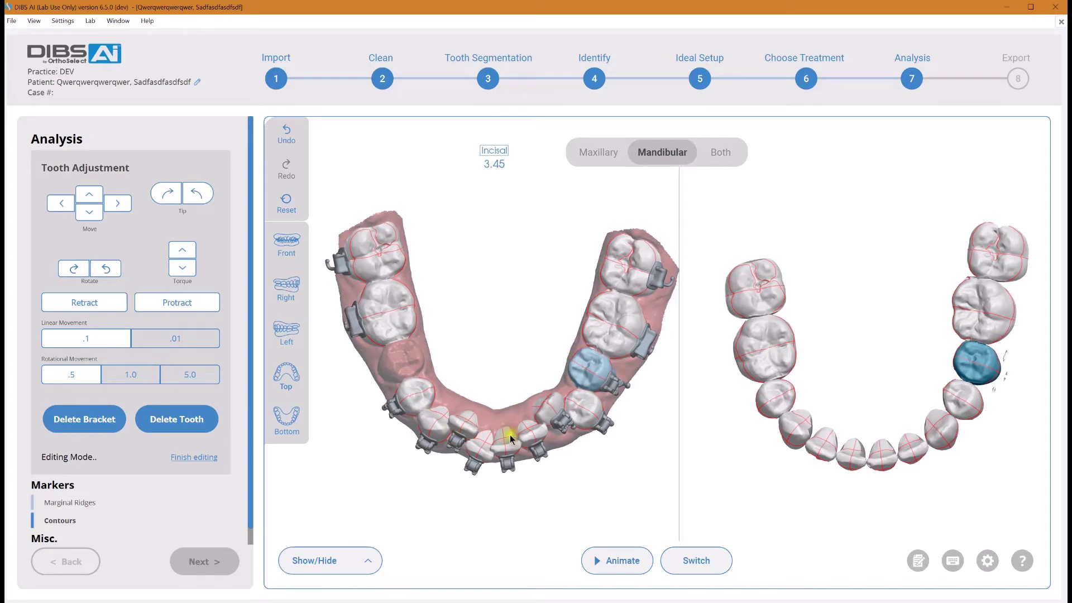
pyautogui.moveTo(501, 444); pyautogui.dragTo(508, 450, button='right')
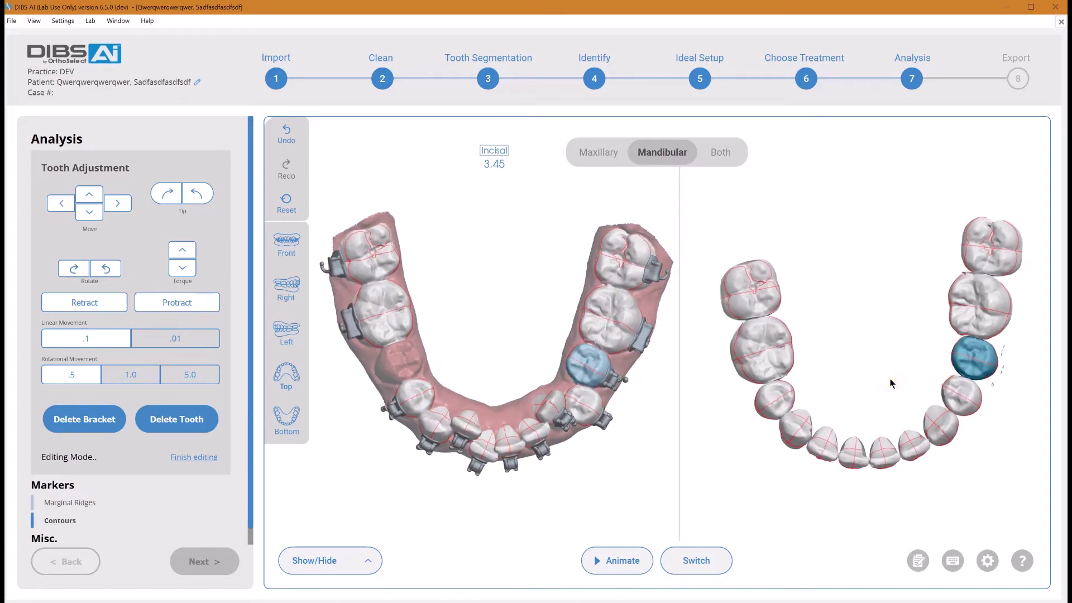
pyautogui.moveTo(886, 402)
pyautogui.mouseDown(button='right')
pyautogui.moveTo(867, 388)
pyautogui.moveTo(883, 386)
pyautogui.moveTo(842, 375)
pyautogui.moveTo(821, 414)
pyautogui.mouseUp(button='right')
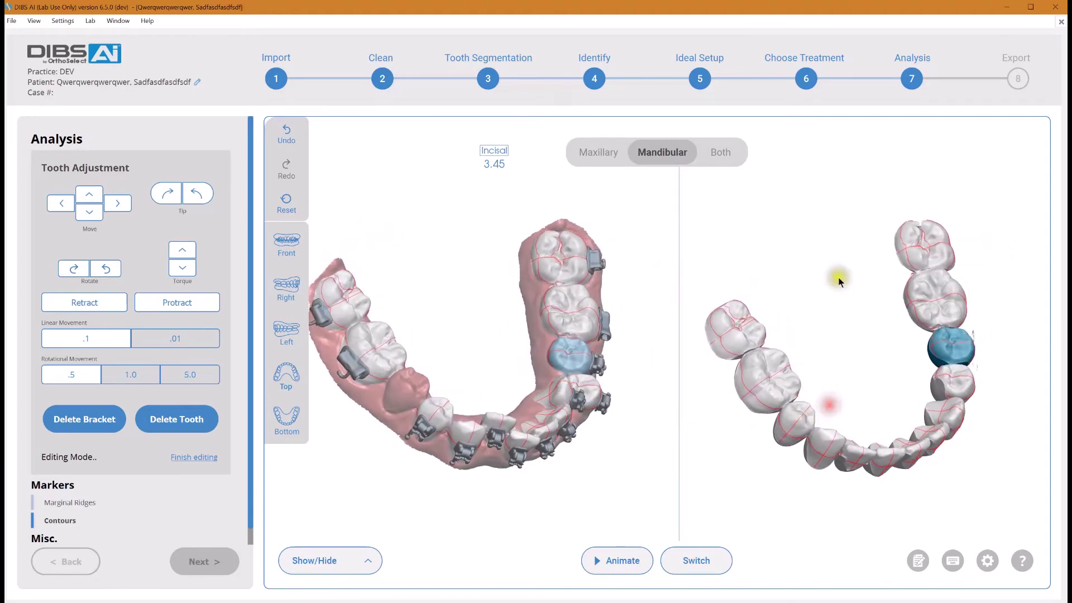
# - Move the right first molar backward in 0.1 linear steps to open a space behind the premolar, and finish editing
pyautogui.moveTo(900, 329)
pyautogui.mouseDown(button='right')
pyautogui.moveTo(945, 415)
pyautogui.moveTo(756, 353)
pyautogui.moveTo(738, 416)
pyautogui.moveTo(842, 476)
pyautogui.moveTo(816, 414)
pyautogui.moveTo(921, 246)
pyautogui.moveTo(860, 394)
pyautogui.moveTo(897, 318)
pyautogui.moveTo(826, 346)
pyautogui.mouseUp(button='right')
pyautogui.scroll(4, 869, 359)
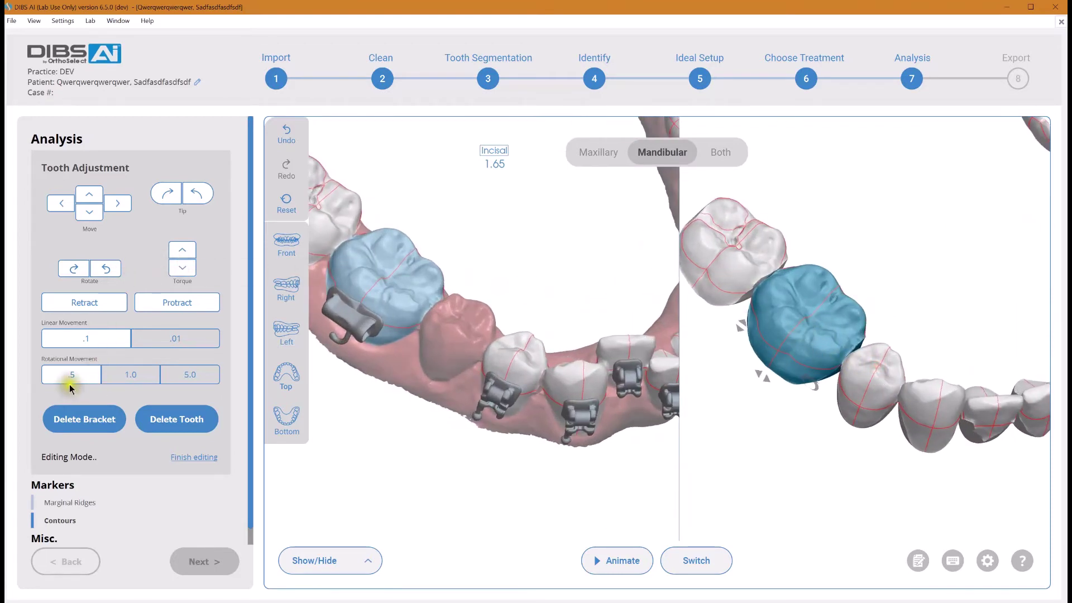
pyautogui.click(63, 205)
pyautogui.click(63, 205)
pyautogui.click(63, 205)
pyautogui.click(63, 205)
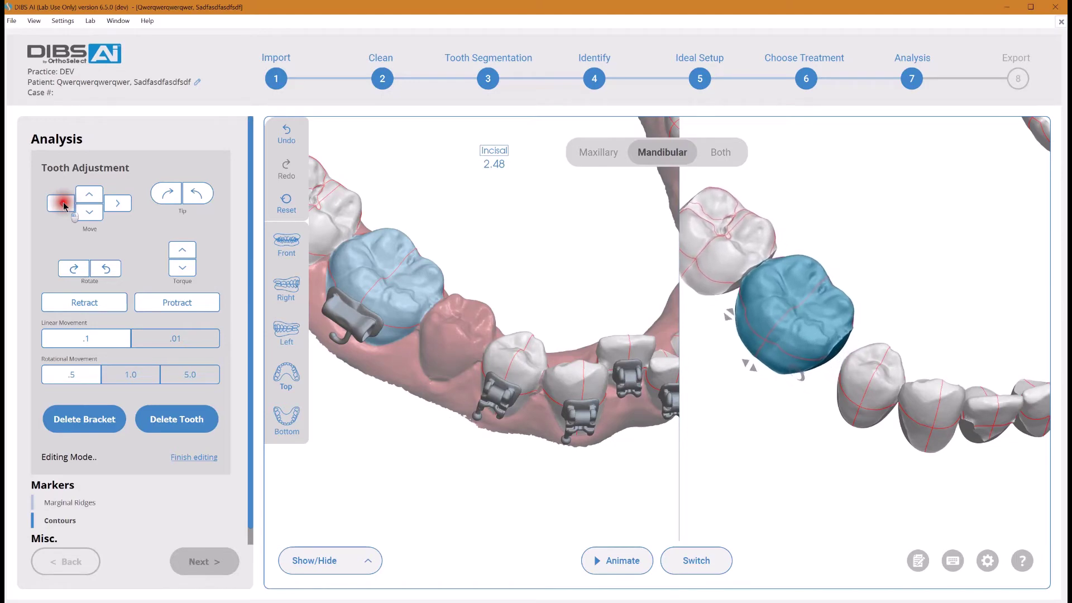
pyautogui.click(63, 205)
pyautogui.click(63, 205)
pyautogui.click(63, 205)
pyautogui.click(63, 205)
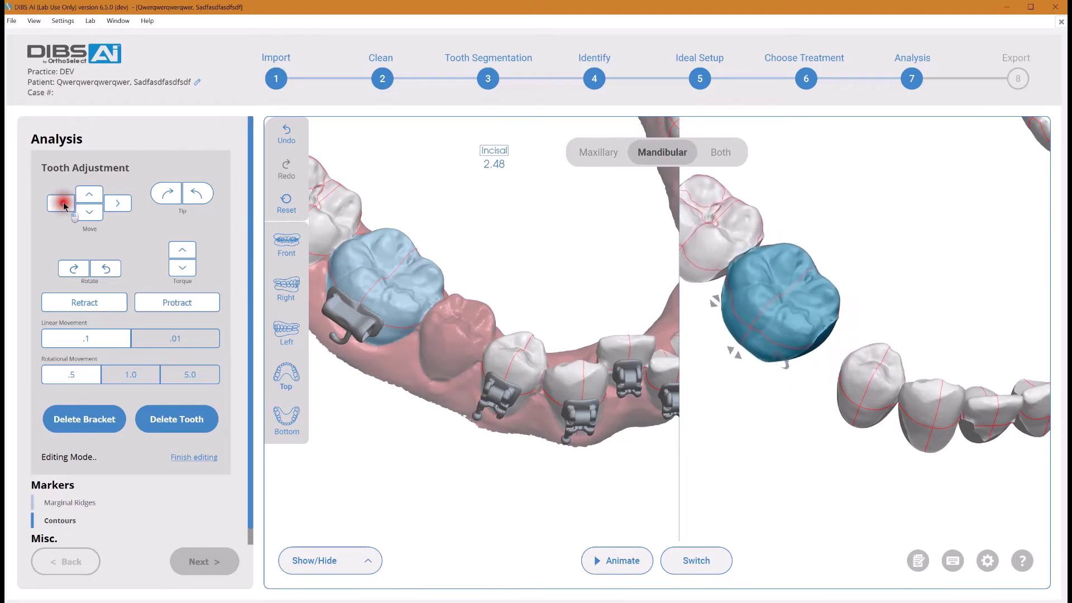
pyautogui.click(63, 204)
pyautogui.click(63, 205)
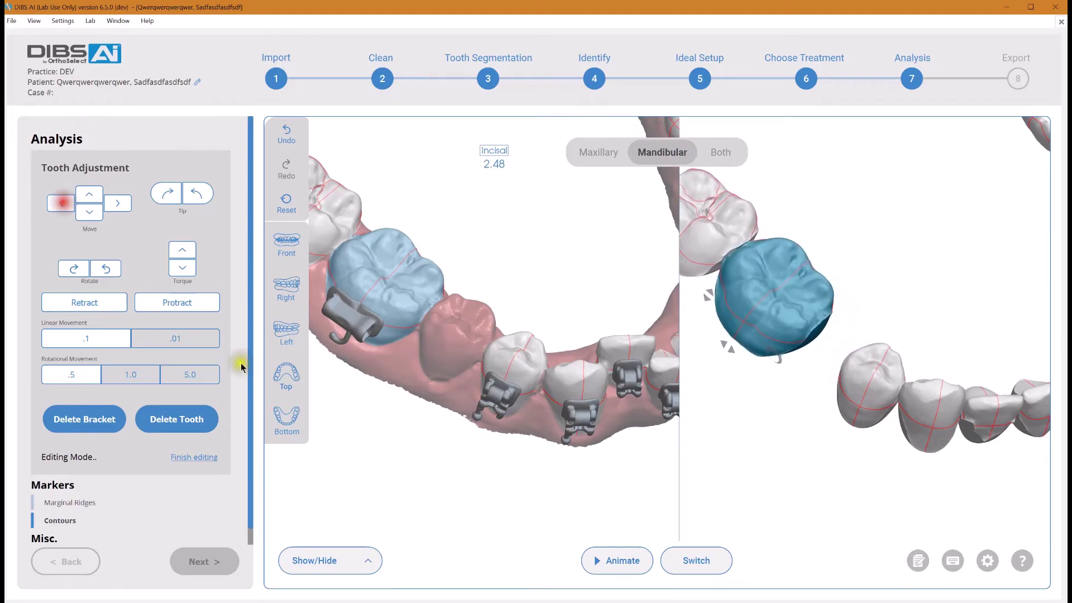
pyautogui.click(193, 457)
# - Turn on the display of measurements
pyautogui.click(289, 431)
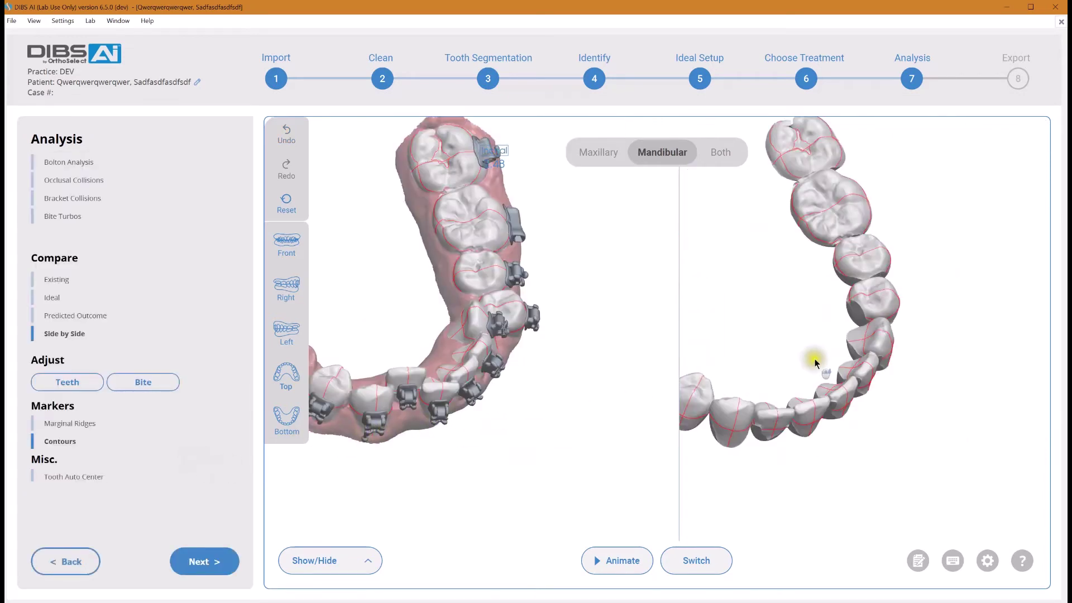
pyautogui.moveTo(814, 359); pyautogui.dragTo(819, 319, button='right')
pyautogui.scroll(3, 852, 330)
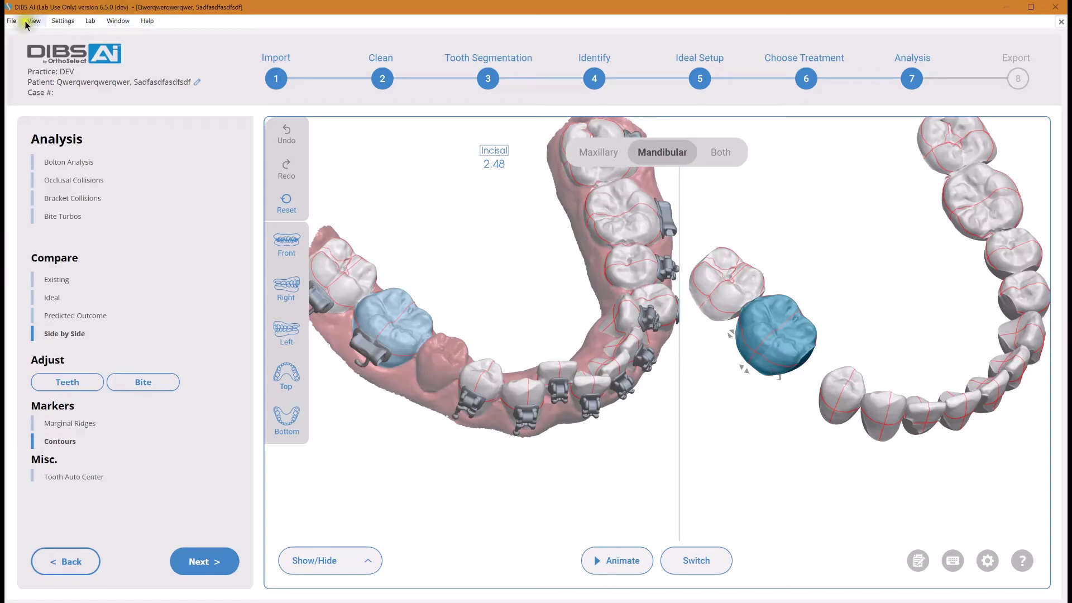
pyautogui.click(988, 561)
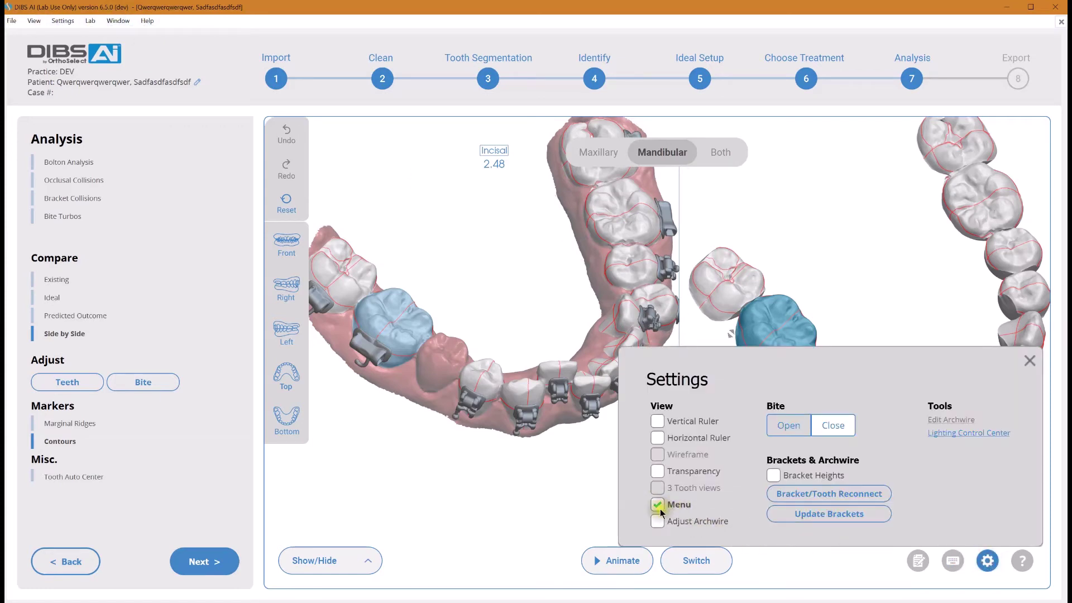
pyautogui.click(595, 516)
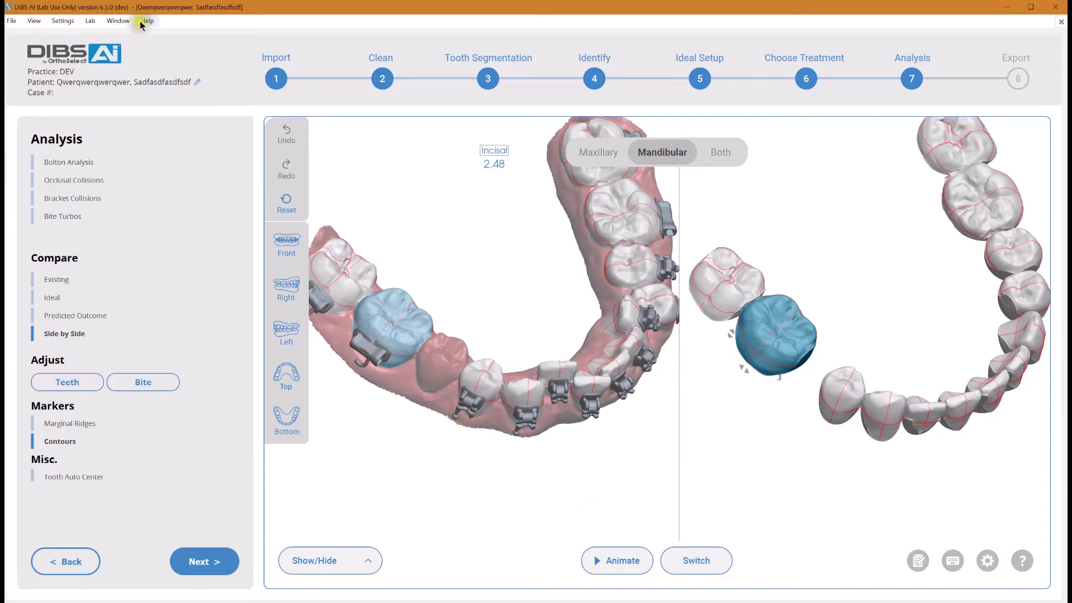
pyautogui.click(34, 23)
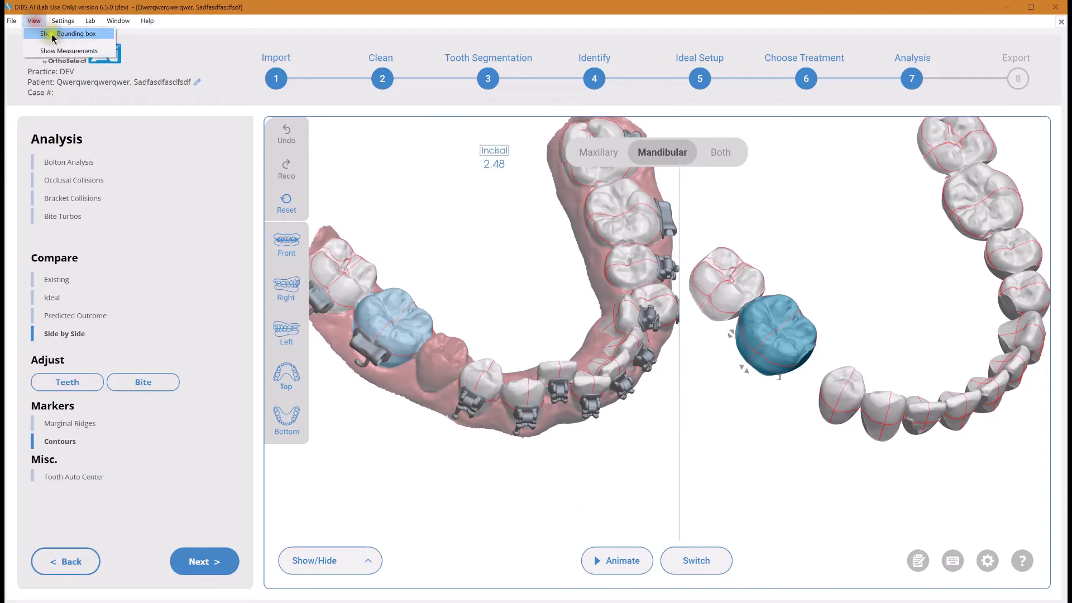
pyautogui.click(56, 54)
# - Switch the comparison to Predicted Outcome and measure the gap between the right first molar and first premolar
pyautogui.click(87, 316)
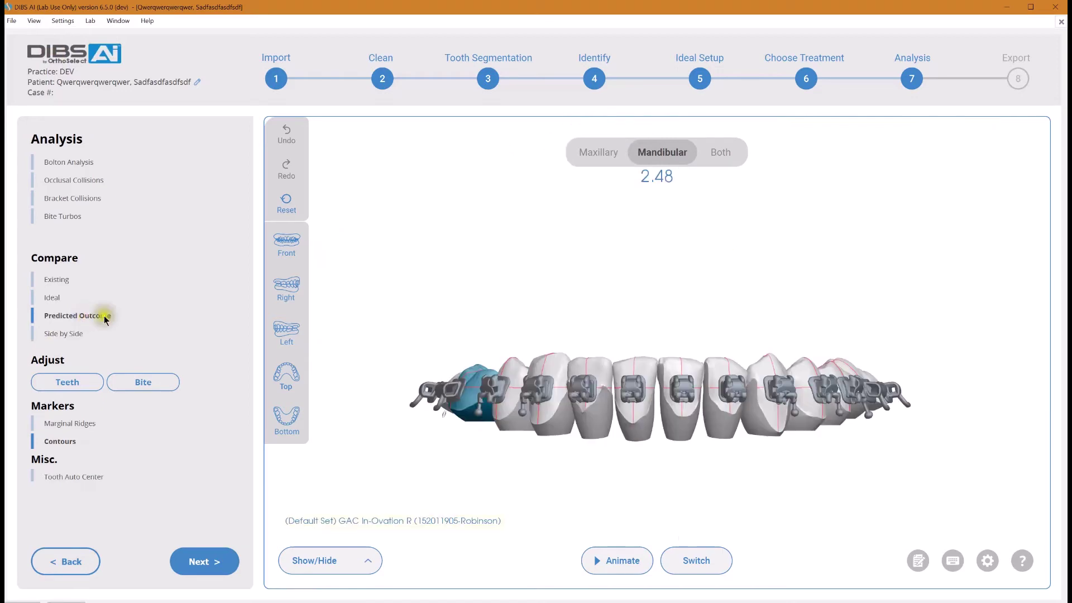
pyautogui.moveTo(594, 363); pyautogui.dragTo(663, 416)
pyautogui.scroll(10, 608, 404)
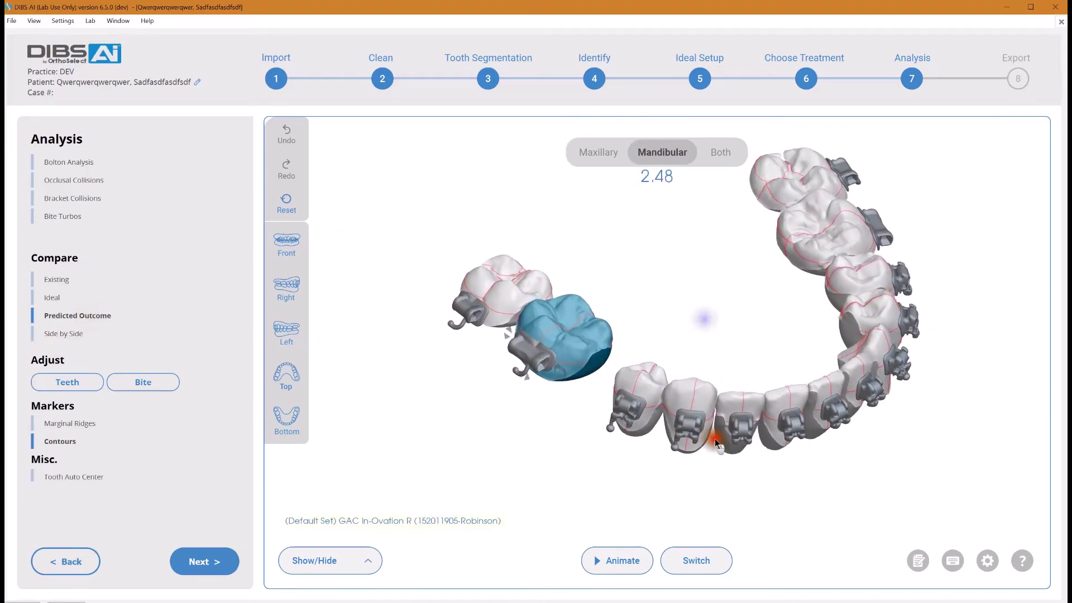
pyautogui.scroll(8, 601, 393)
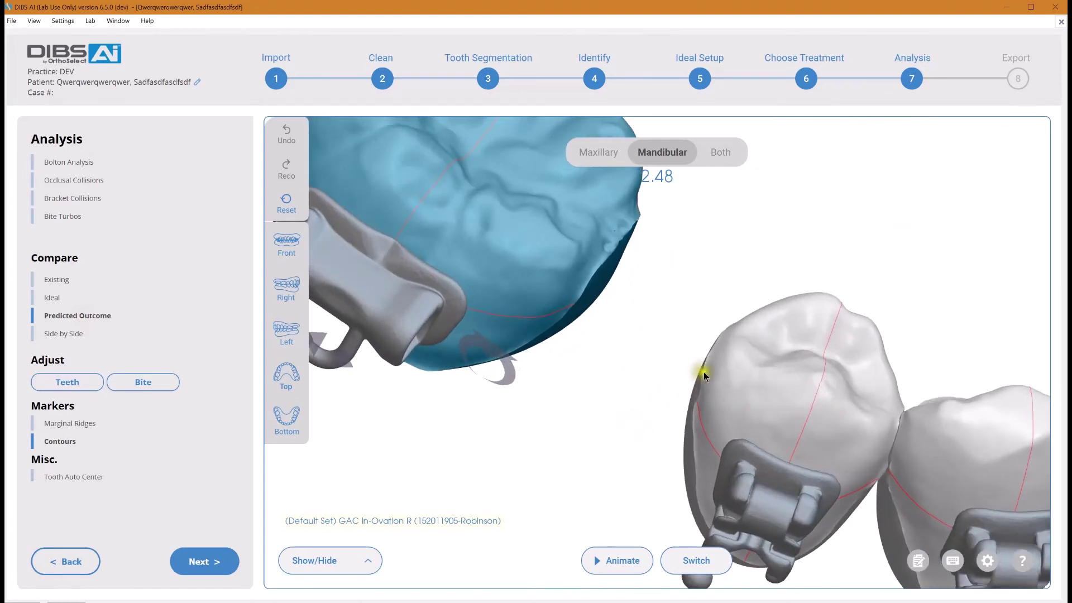
pyautogui.click(714, 367)
pyautogui.click(571, 295)
pyautogui.scroll(-3, 621, 365)
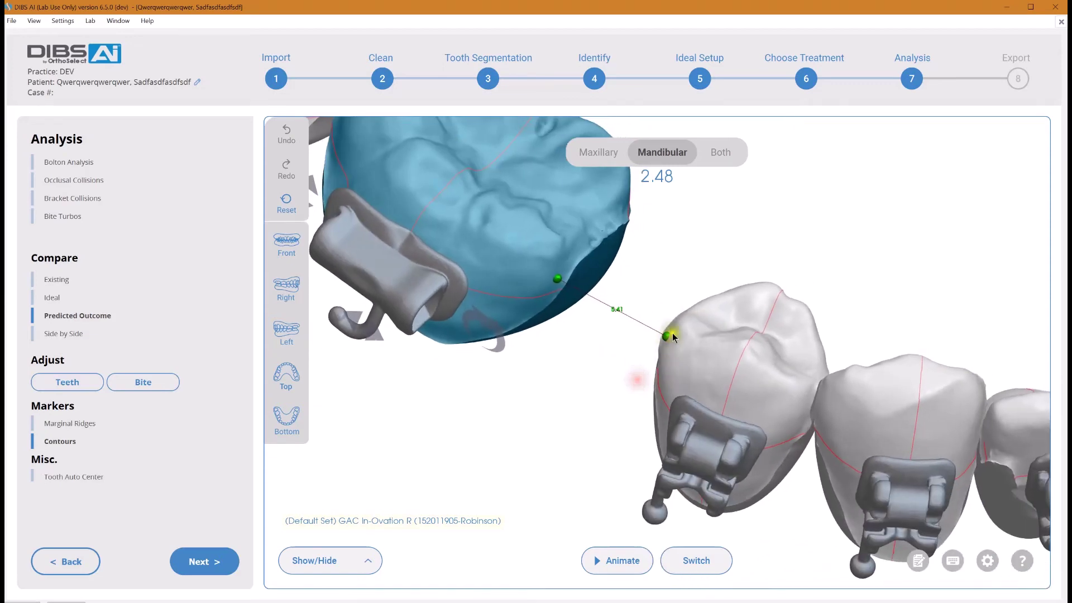
# - Measure the width of the first premolar next to the gap
pyautogui.click(672, 326)
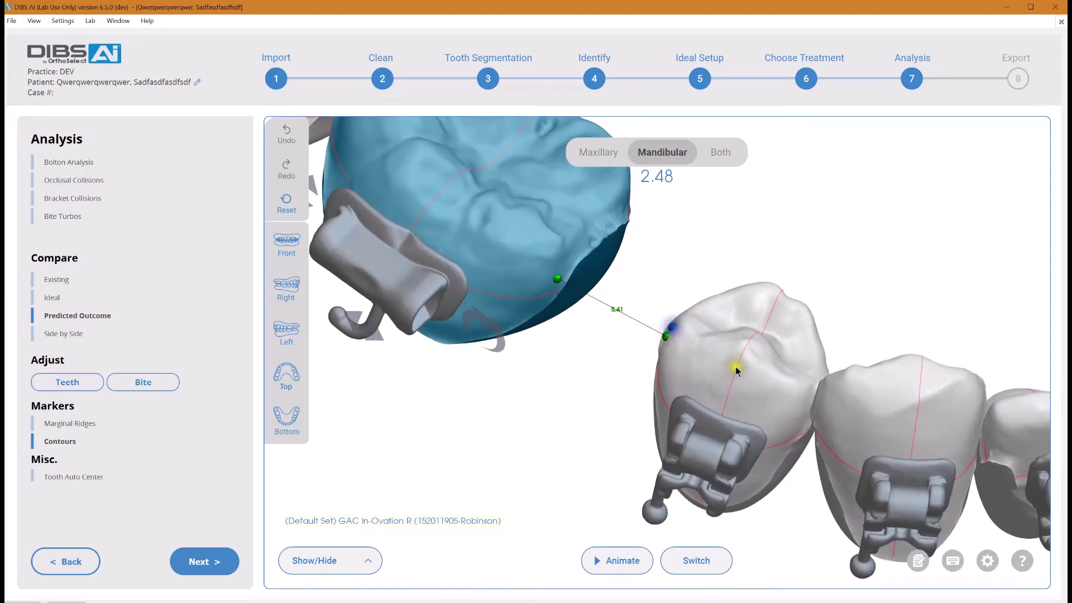
pyautogui.click(804, 401)
pyautogui.moveTo(723, 369); pyautogui.dragTo(721, 430, button='middle')
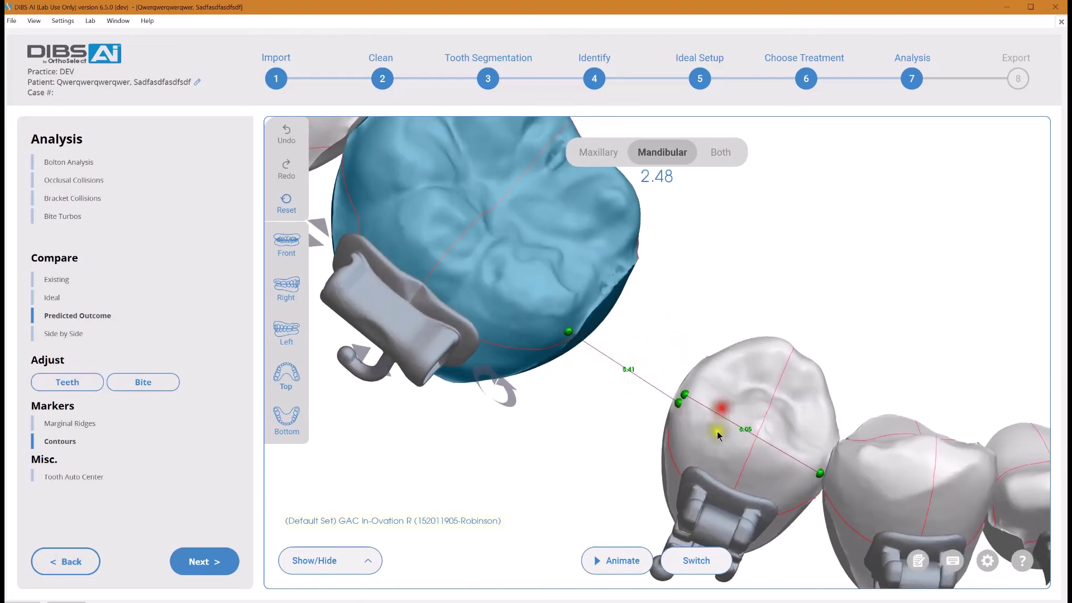
# - Compare the measured gap with the measured premolar width up close
pyautogui.scroll(3, 754, 439)
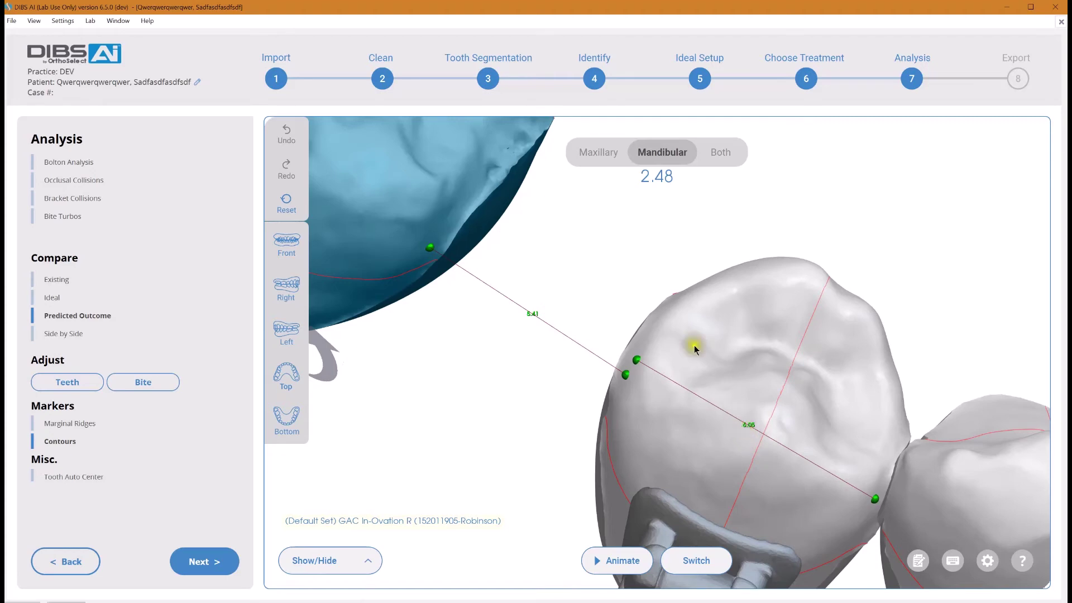
pyautogui.scroll(-2, 676, 324)
pyautogui.scroll(1, 689, 334)
pyautogui.moveTo(688, 334); pyautogui.dragTo(684, 335)
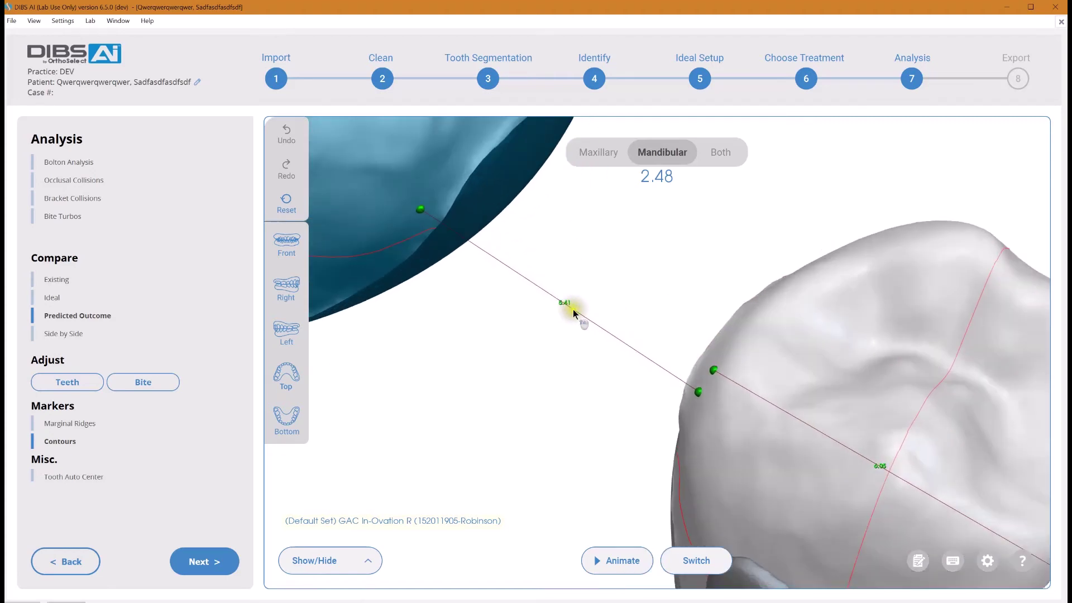
pyautogui.scroll(2, 572, 307)
pyautogui.scroll(-1, 582, 305)
pyautogui.scroll(-1, 585, 307)
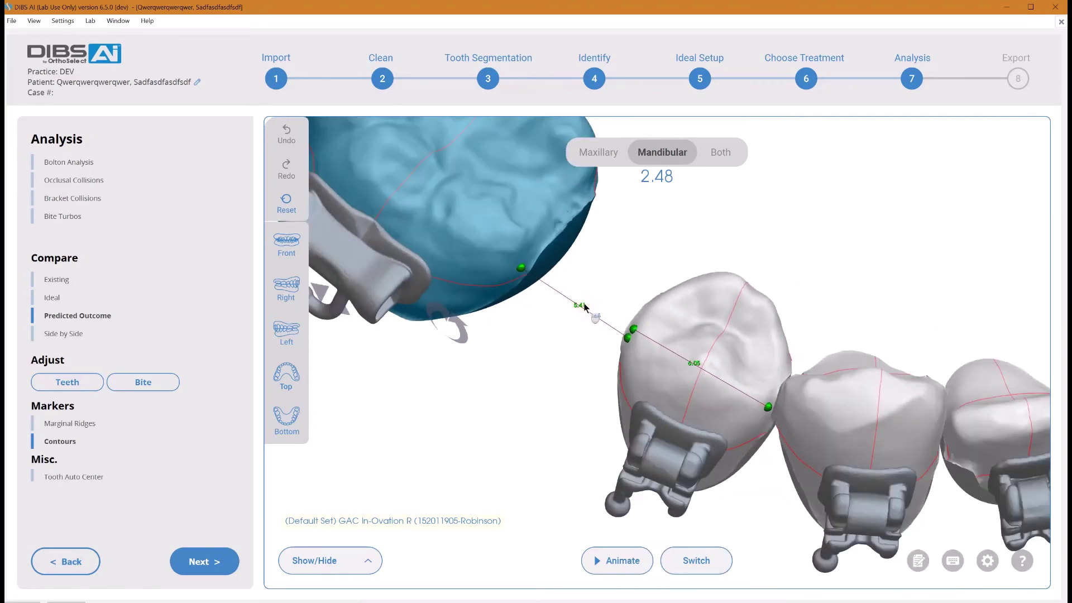
pyautogui.scroll(-3, 576, 341)
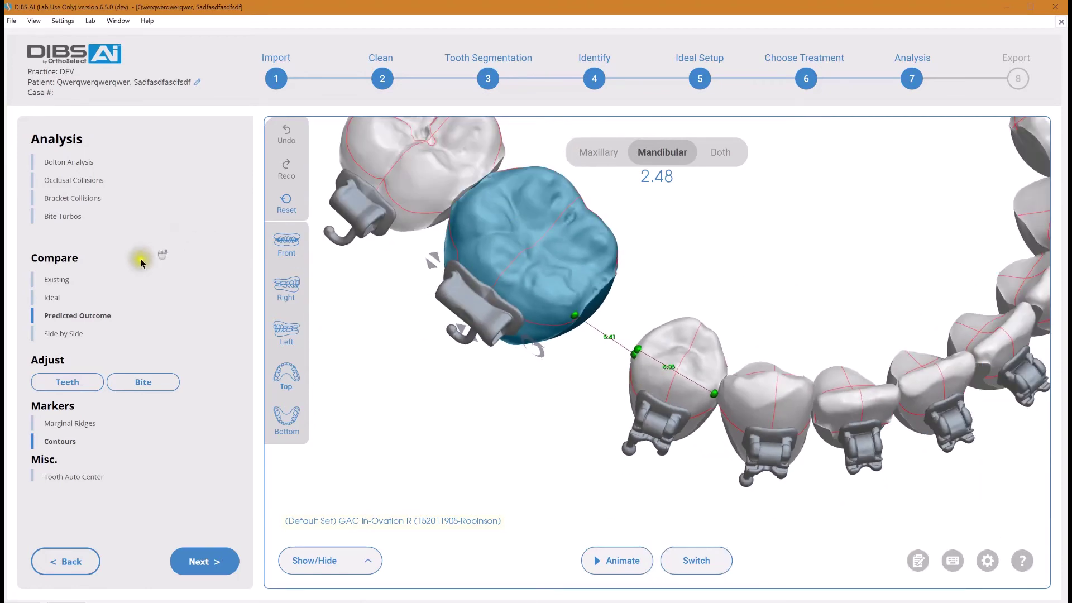
# - Move the right molars further back using the 0.1 linear increment, and reposition the gap measurement's end point onto the first molar
pyautogui.click(79, 383)
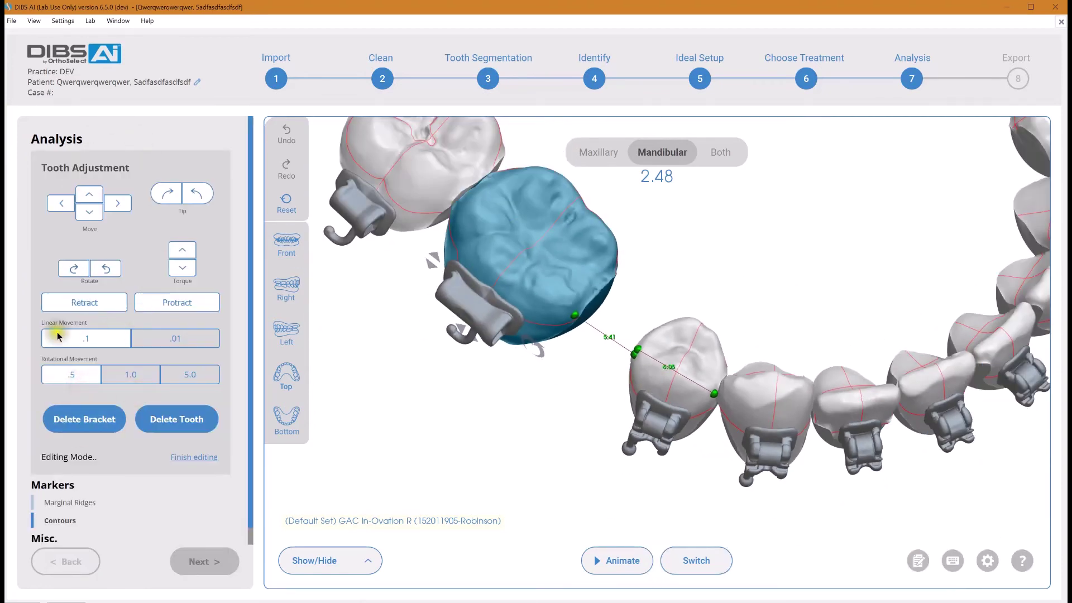
pyautogui.click(61, 206)
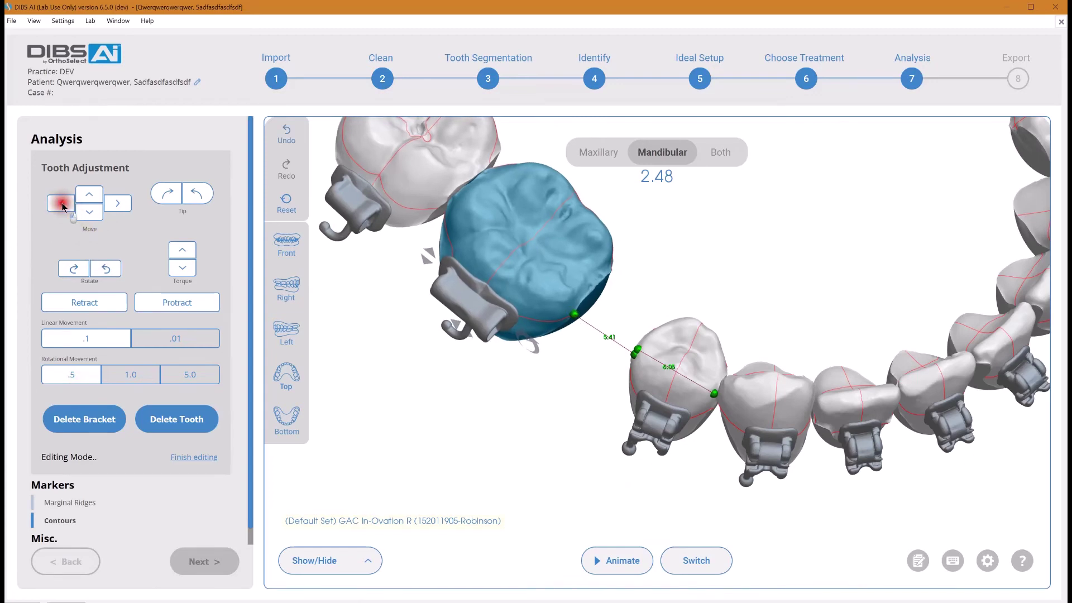
pyautogui.moveTo(572, 316); pyautogui.dragTo(621, 391)
pyautogui.scroll(5, 622, 391)
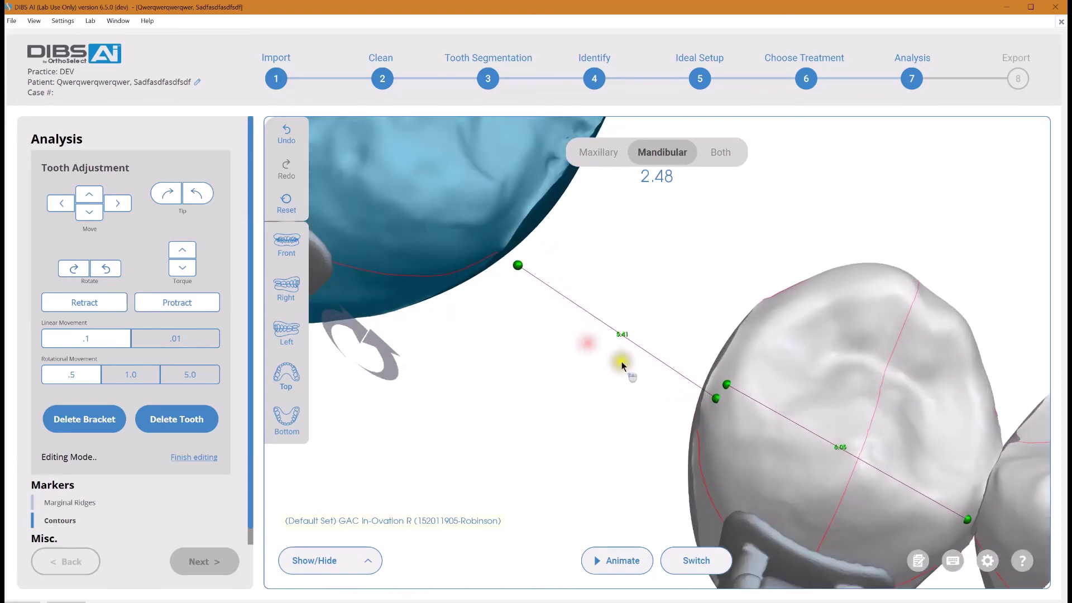
pyautogui.click(624, 370)
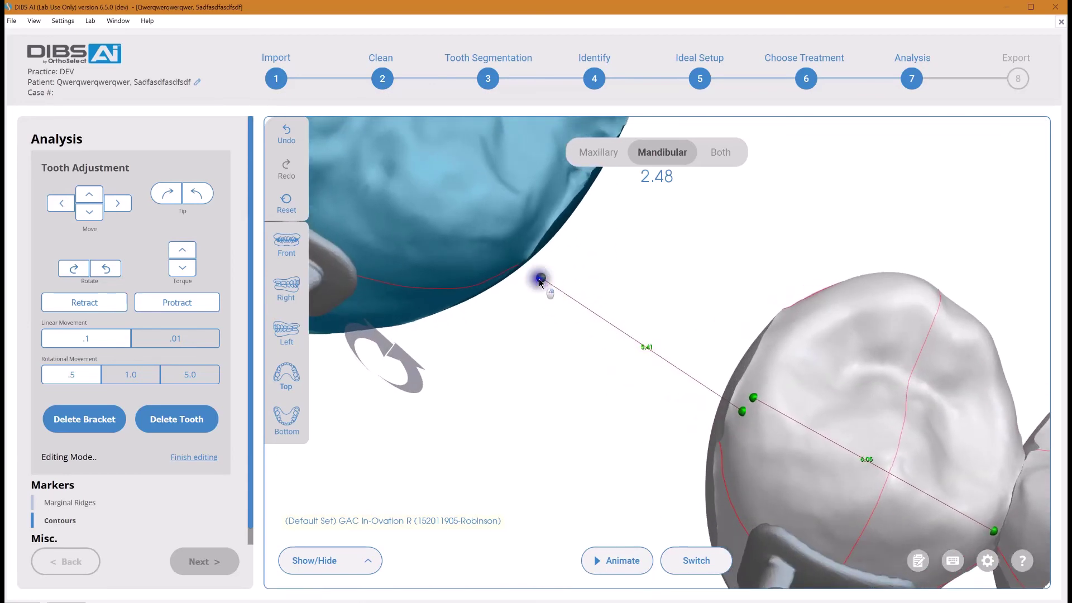
pyautogui.moveTo(540, 279)
pyautogui.mouseDown()
pyautogui.moveTo(505, 253)
pyautogui.moveTo(517, 232)
pyautogui.moveTo(470, 207)
pyautogui.moveTo(511, 169)
pyautogui.moveTo(524, 236)
pyautogui.moveTo(514, 241)
pyautogui.mouseUp()
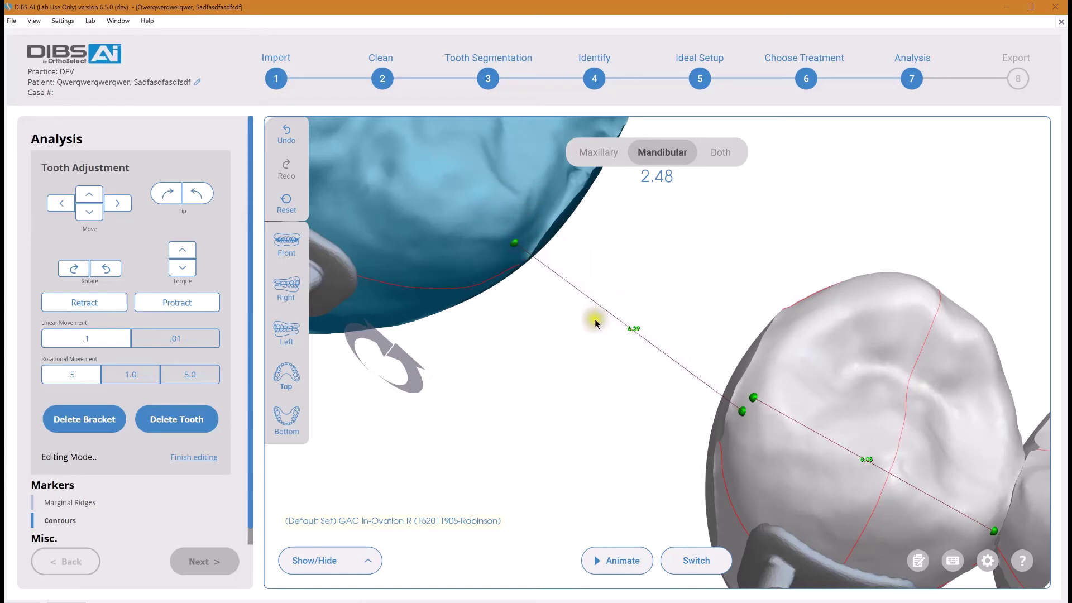
pyautogui.scroll(-3, 574, 305)
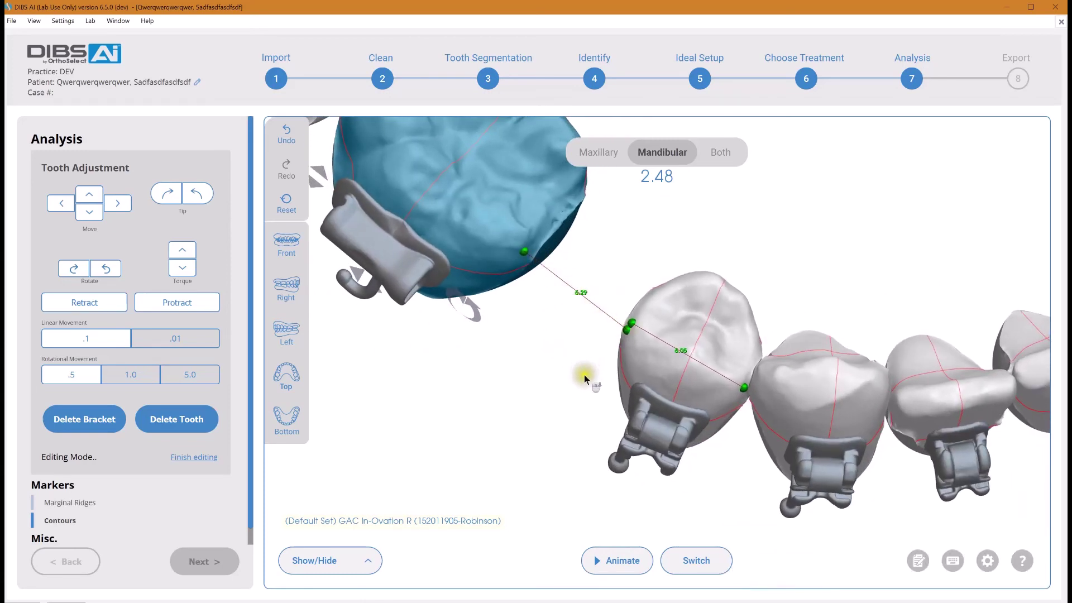
# - Turn off the display of measurements
pyautogui.scroll(-5, 584, 375)
pyautogui.moveTo(641, 454)
pyautogui.mouseDown()
pyautogui.moveTo(517, 461)
pyautogui.moveTo(780, 395)
pyautogui.moveTo(790, 364)
pyautogui.moveTo(804, 359)
pyautogui.mouseUp()
pyautogui.moveTo(778, 351)
pyautogui.mouseDown(button='right')
pyautogui.moveTo(661, 359)
pyautogui.moveTo(664, 370)
pyautogui.mouseUp(button='right')
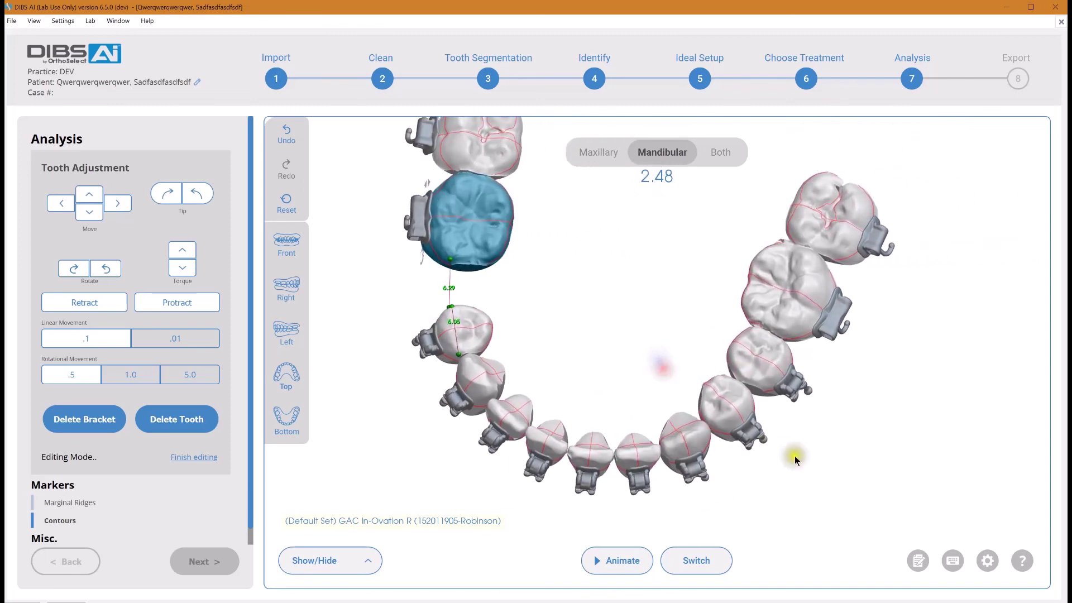
pyautogui.moveTo(816, 454); pyautogui.dragTo(748, 461)
pyautogui.click(788, 405)
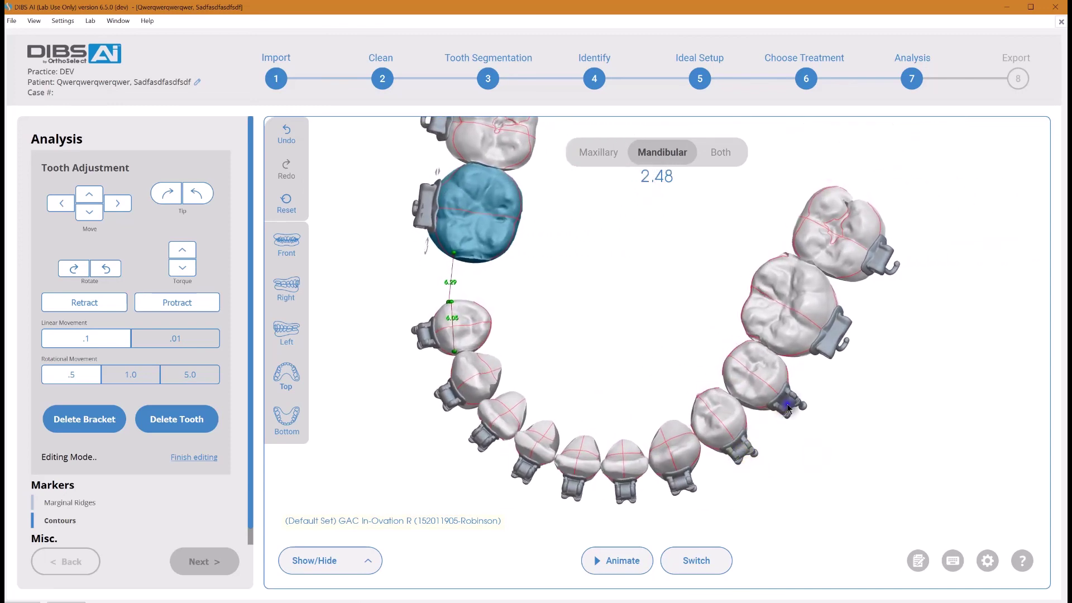
pyautogui.click(34, 20)
pyautogui.click(62, 52)
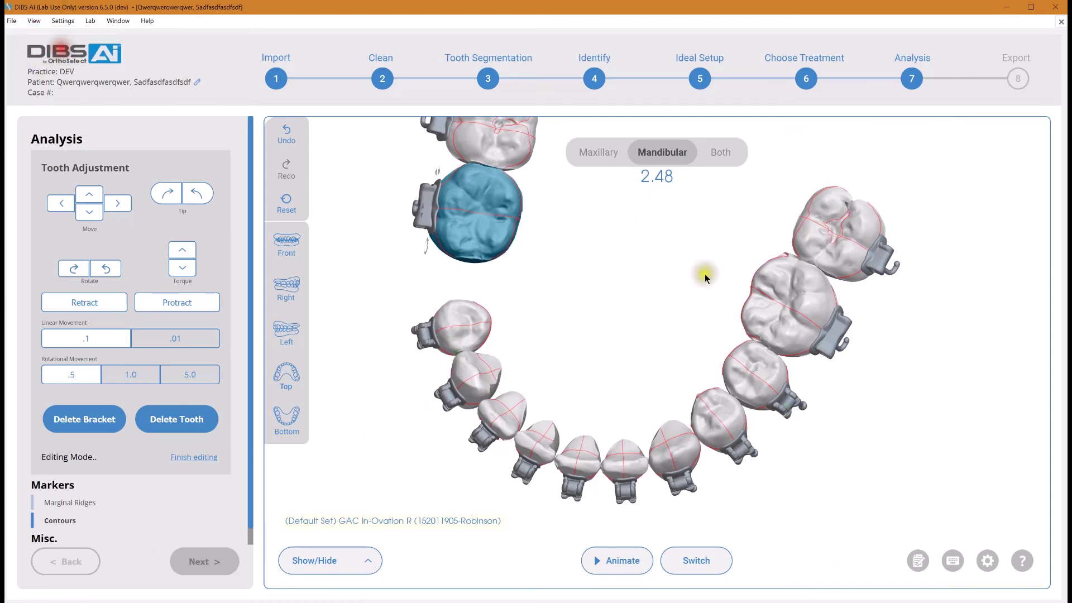
# - Delete the bracket and the tooth of the left mandibular second premolar
pyautogui.scroll(5, 792, 441)
pyautogui.click(782, 350)
pyautogui.scroll(-5, 782, 350)
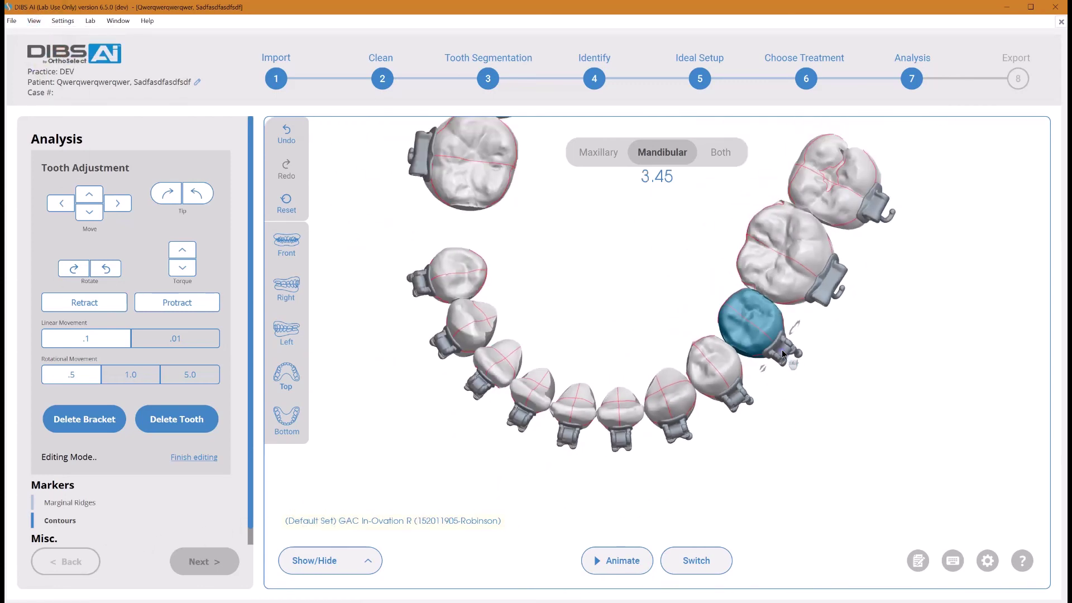
pyautogui.click(80, 425)
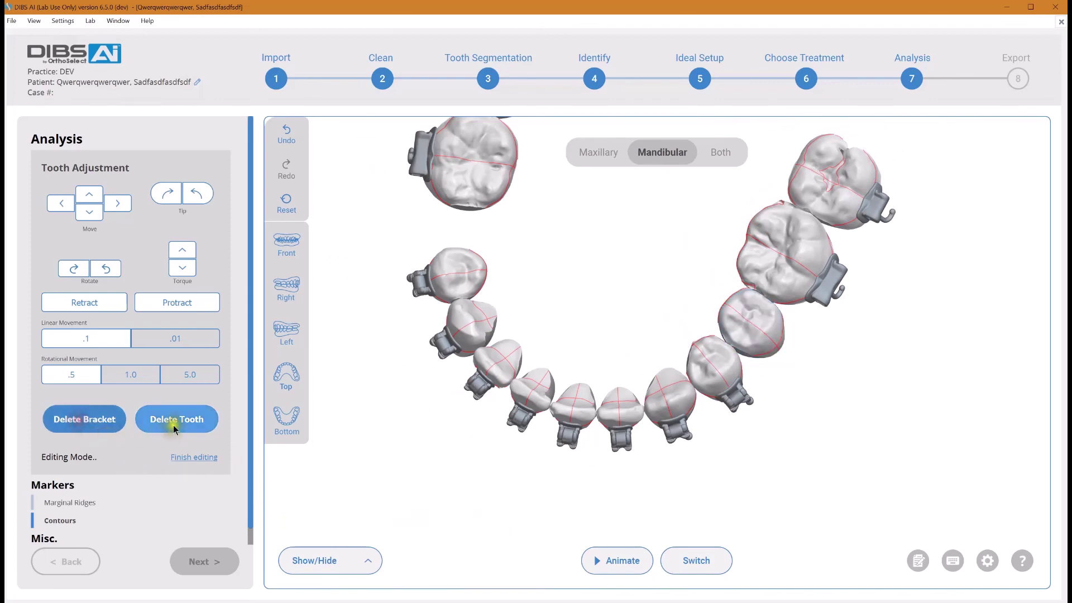
pyautogui.click(775, 341)
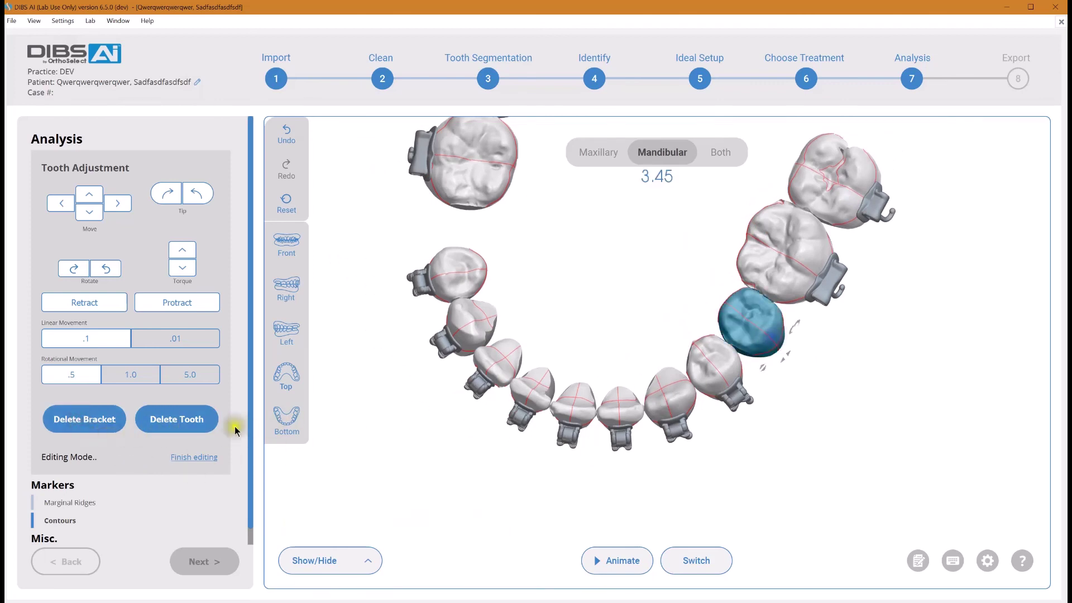
pyautogui.click(181, 423)
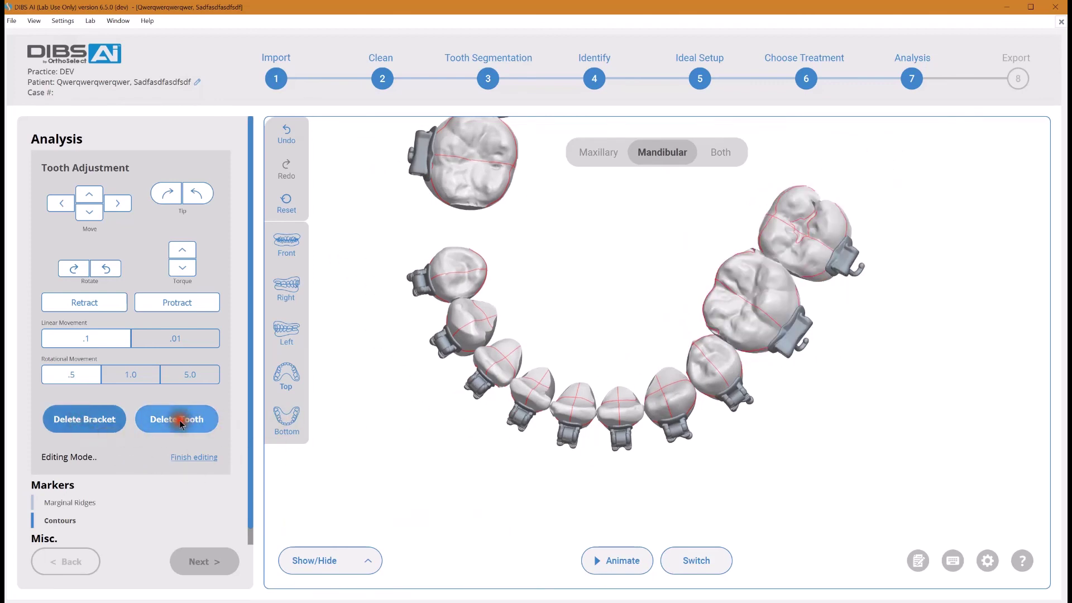
# - Move the left first molar and the molar behind it back in 0.1 increments to open space behind the first premolar
pyautogui.click(789, 338)
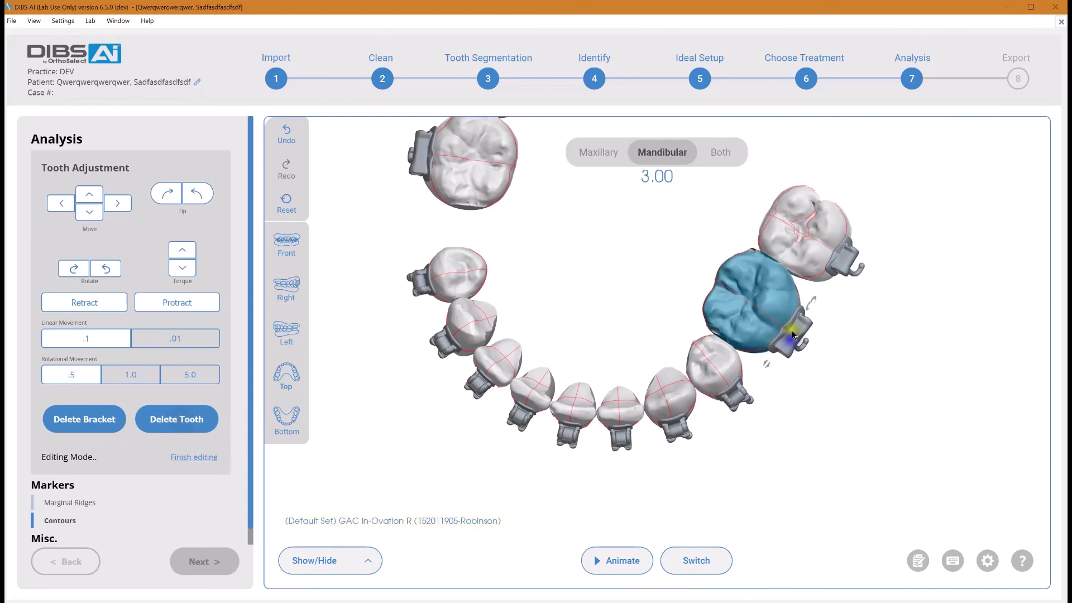
pyautogui.click(116, 205)
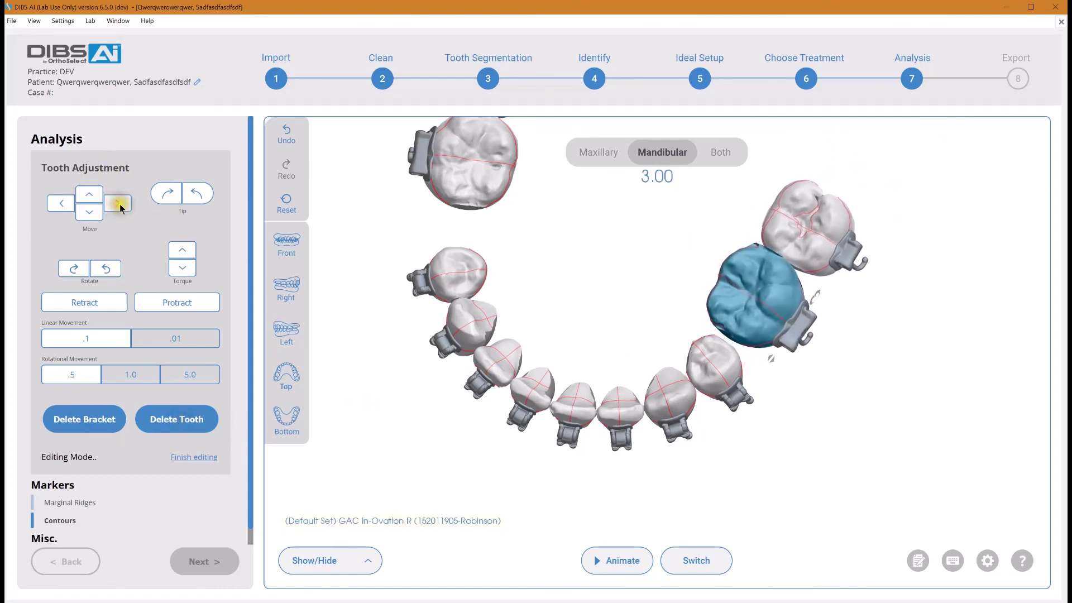
pyautogui.click(119, 204)
pyautogui.click(118, 204)
pyautogui.click(118, 204)
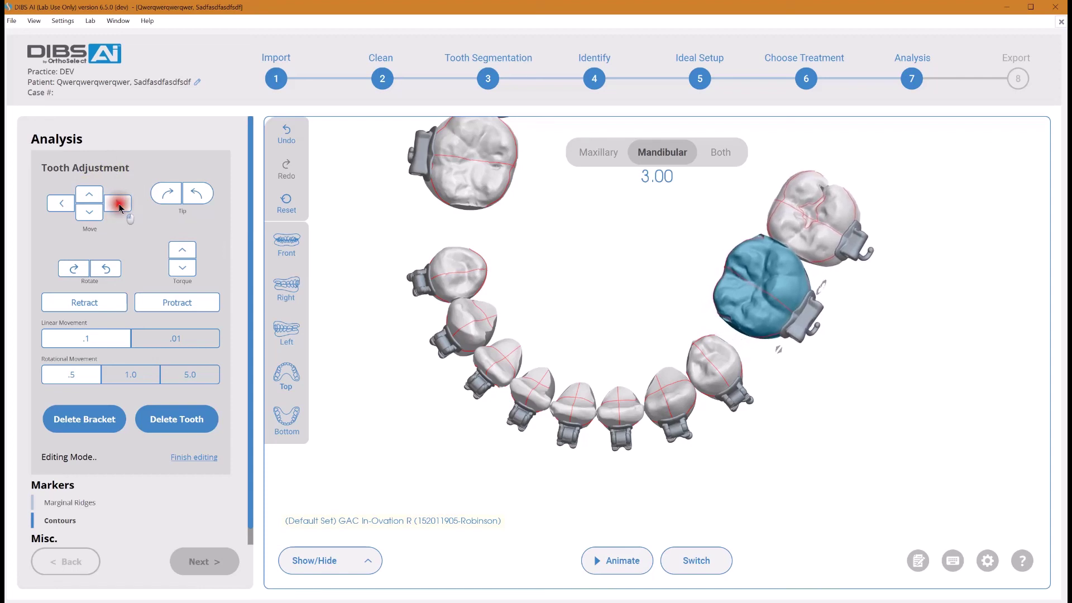
pyautogui.click(119, 204)
pyautogui.click(118, 205)
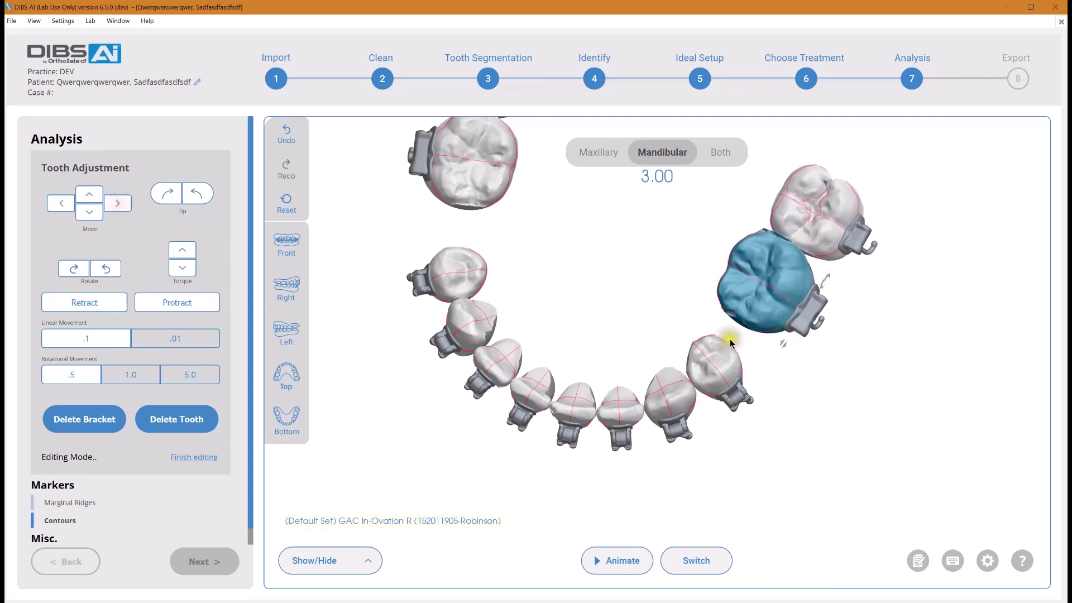
pyautogui.scroll(-3, 730, 340)
pyautogui.moveTo(692, 341); pyautogui.dragTo(647, 360)
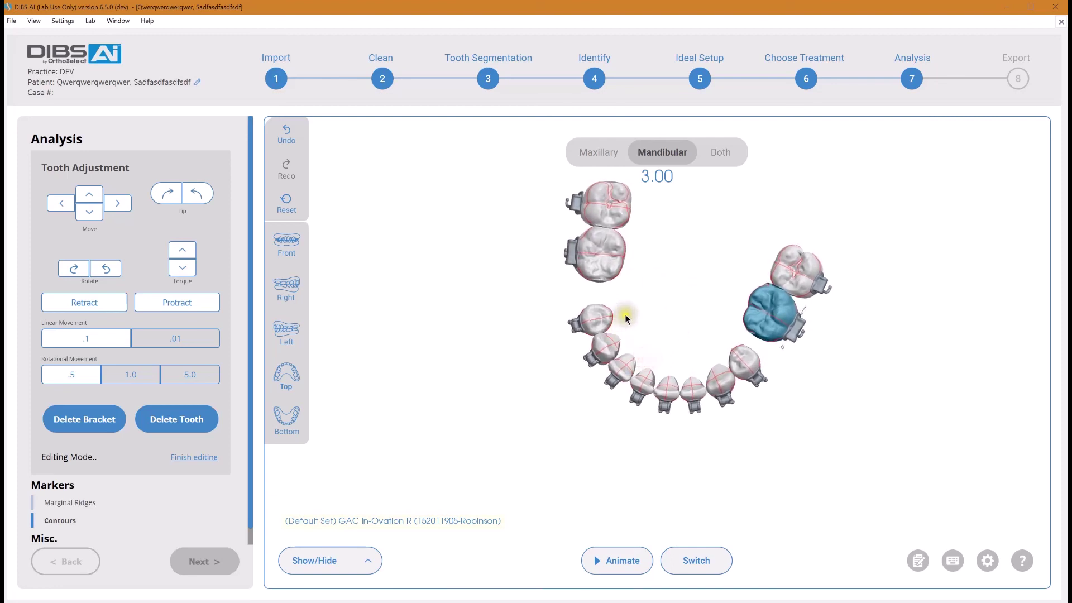